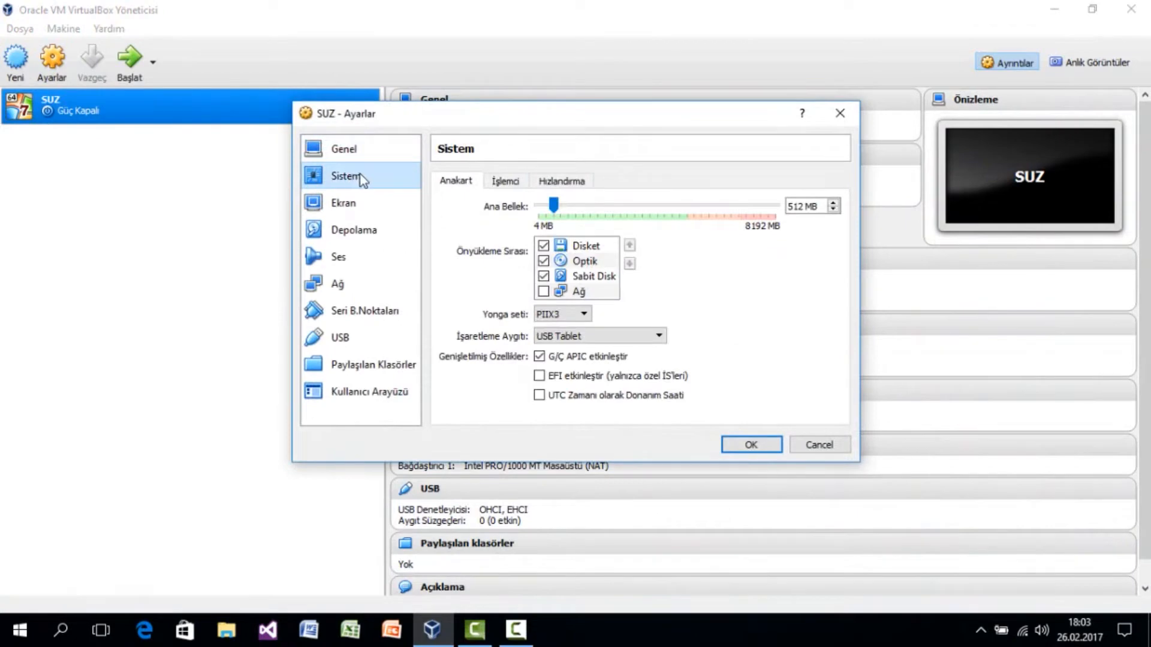
Move the optical drive to the first place in the SUZ machine's boot order and save the settings.
click(593, 265)
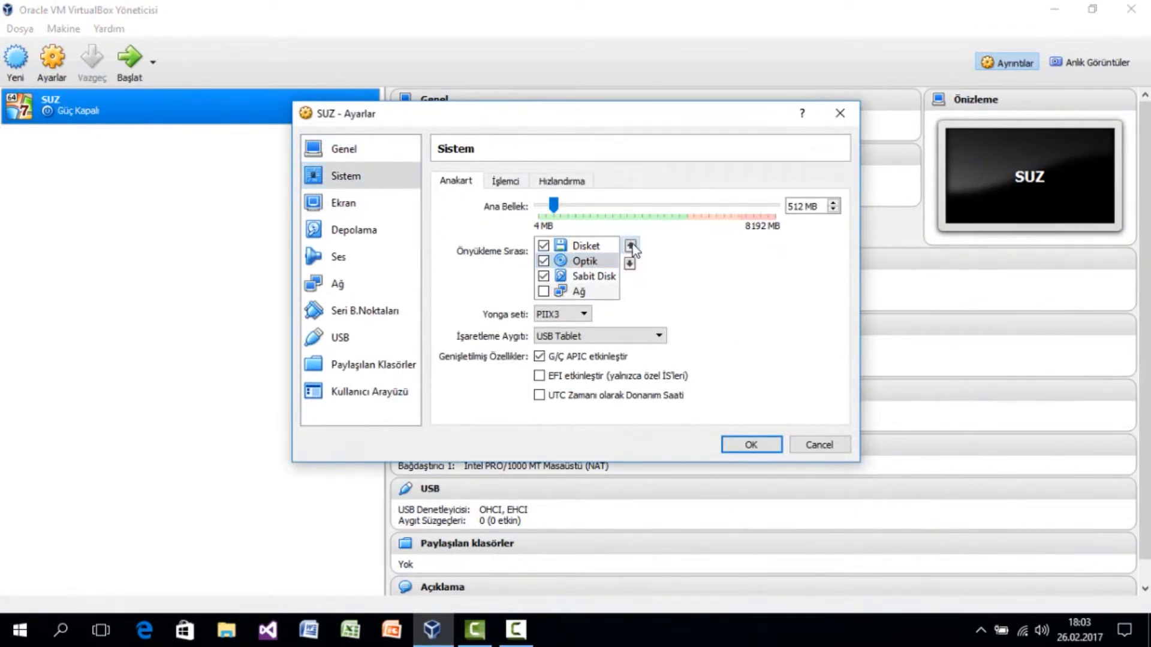
click(630, 244)
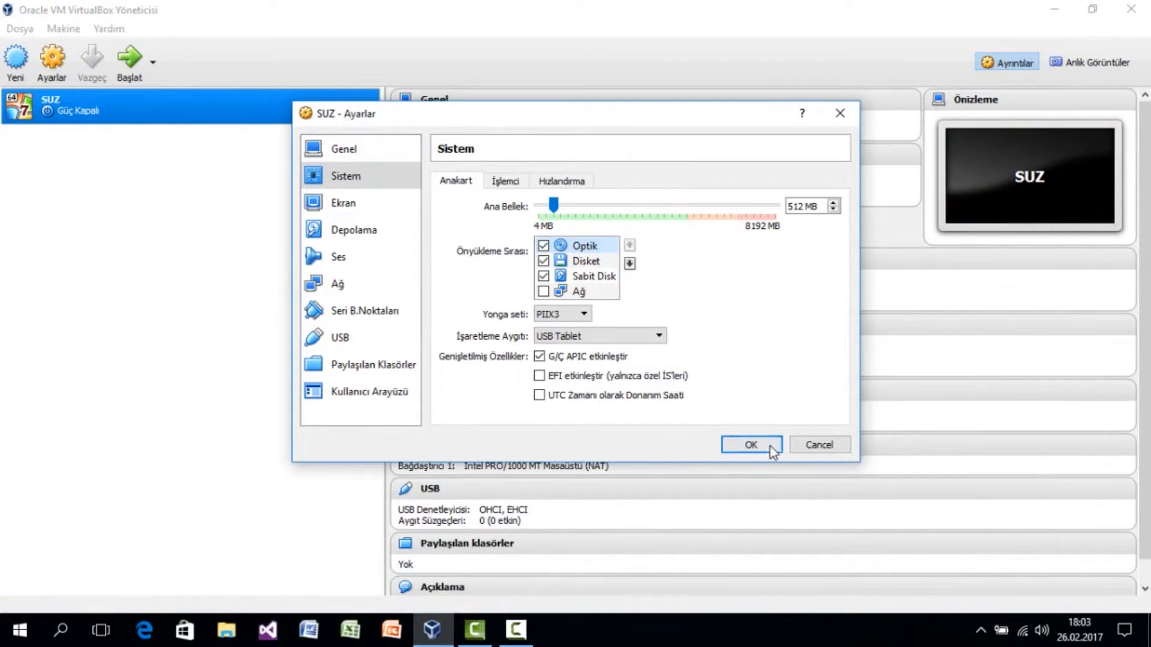
click(752, 445)
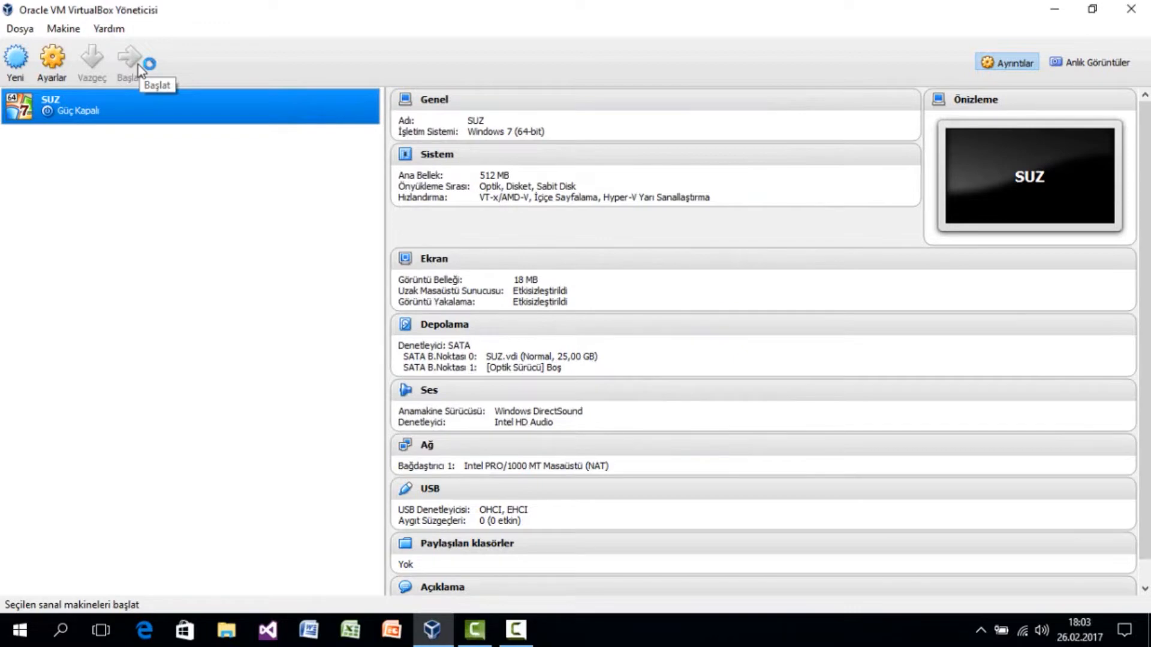
Start the SUZ virtual machine from host drive F: as the startup disk and maximize its window.
click(139, 67)
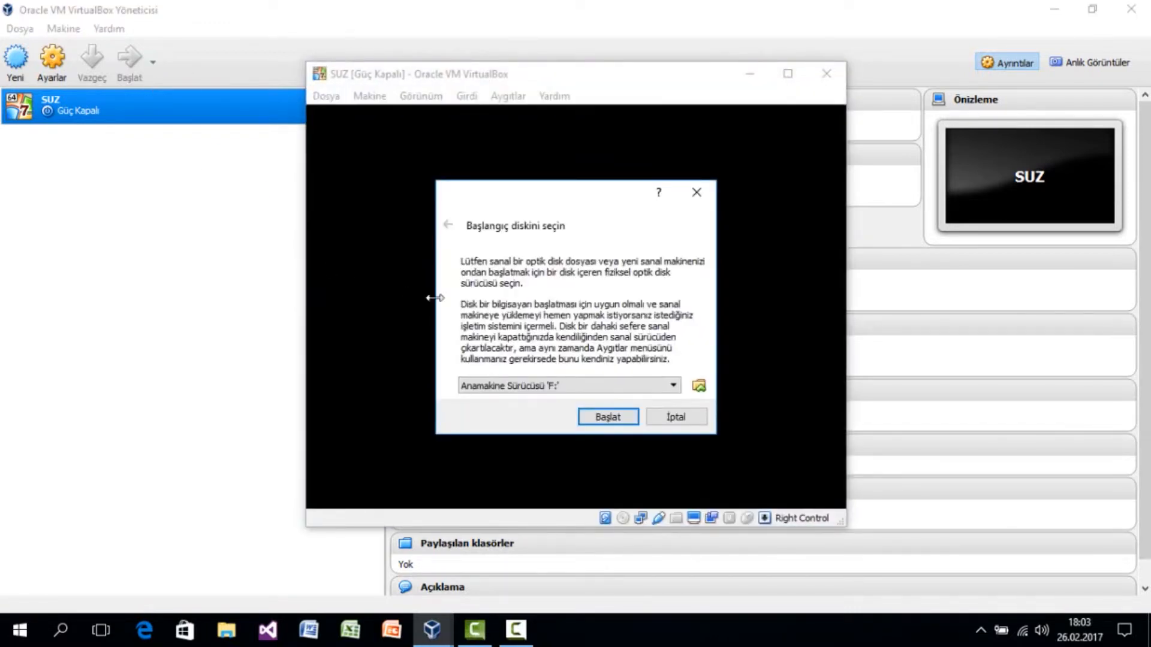
click(620, 417)
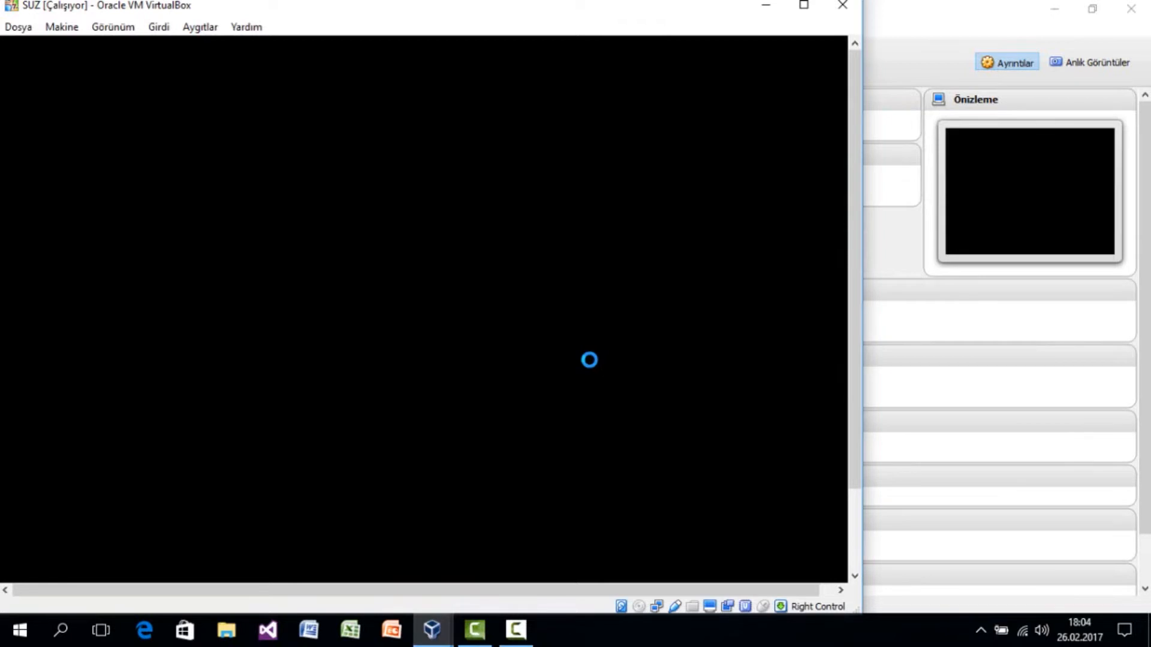
click(817, 12)
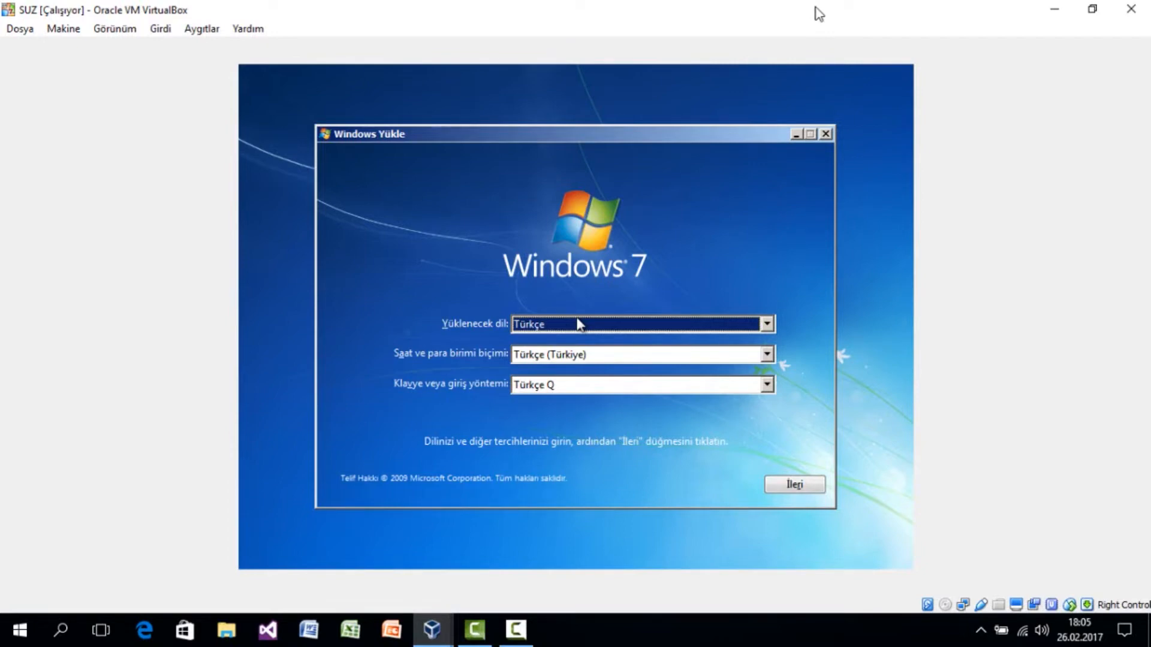
Begin the Windows 7 installation with the Turkish language, region and Turkish Q keyboard settings, and accept the licence terms.
click(796, 487)
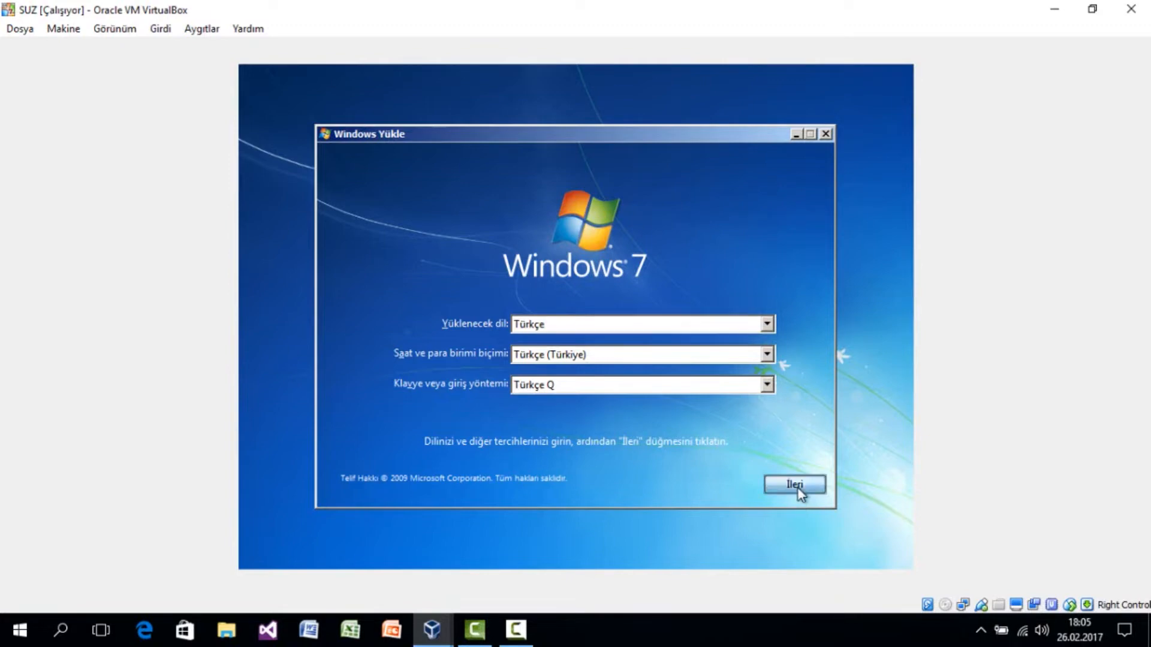
click(619, 317)
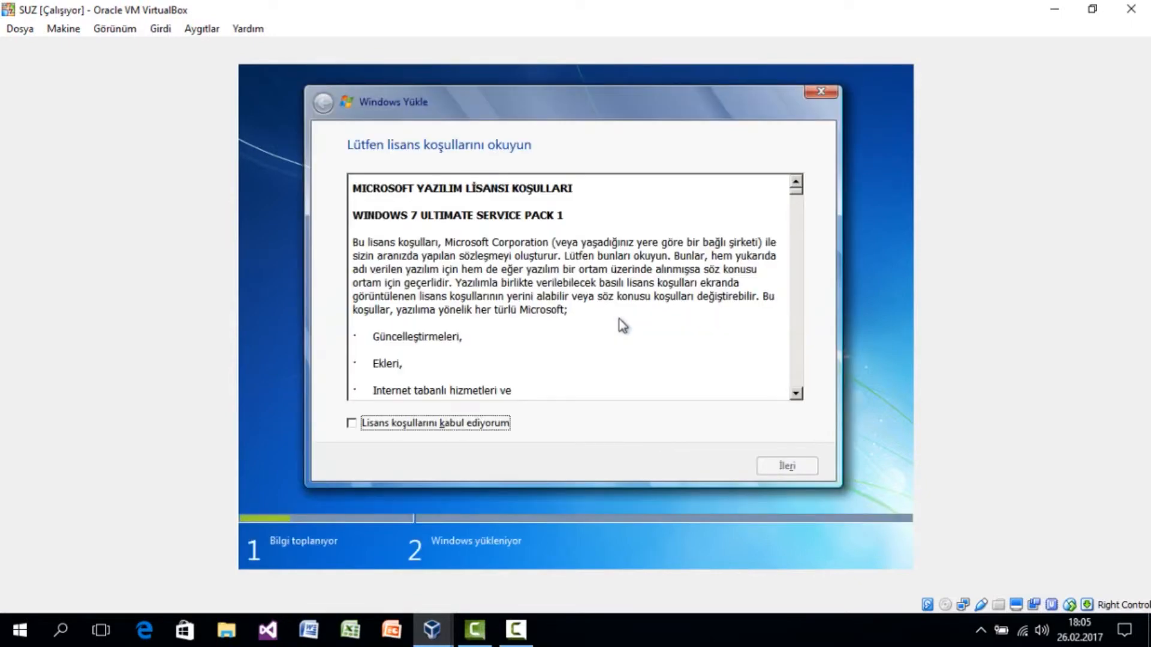
click(461, 427)
click(783, 466)
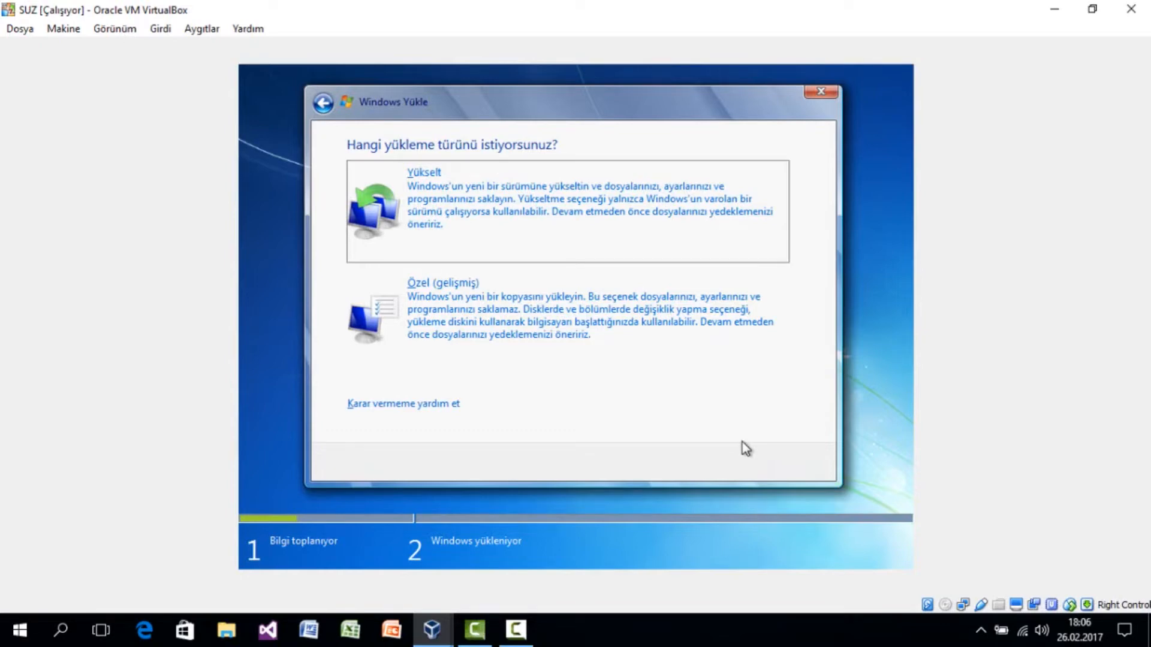
In a custom installation, create a 25600 MB partition from Disk 0's unallocated space and install Windows on Disk 0 Partition 2.
click(498, 336)
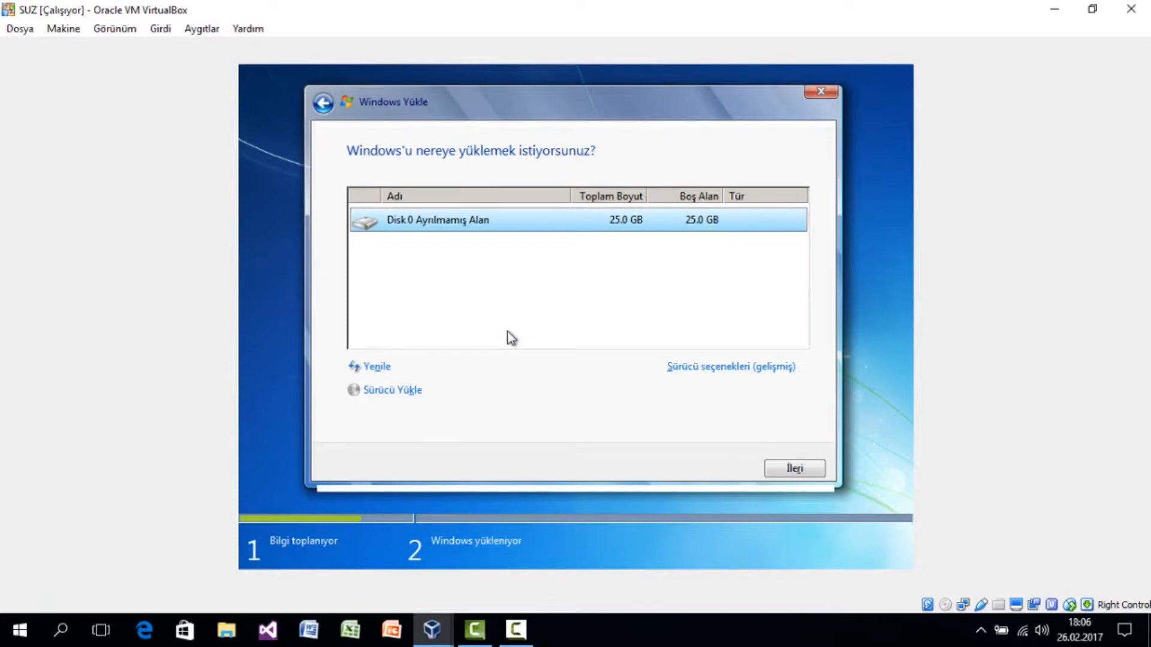
click(726, 367)
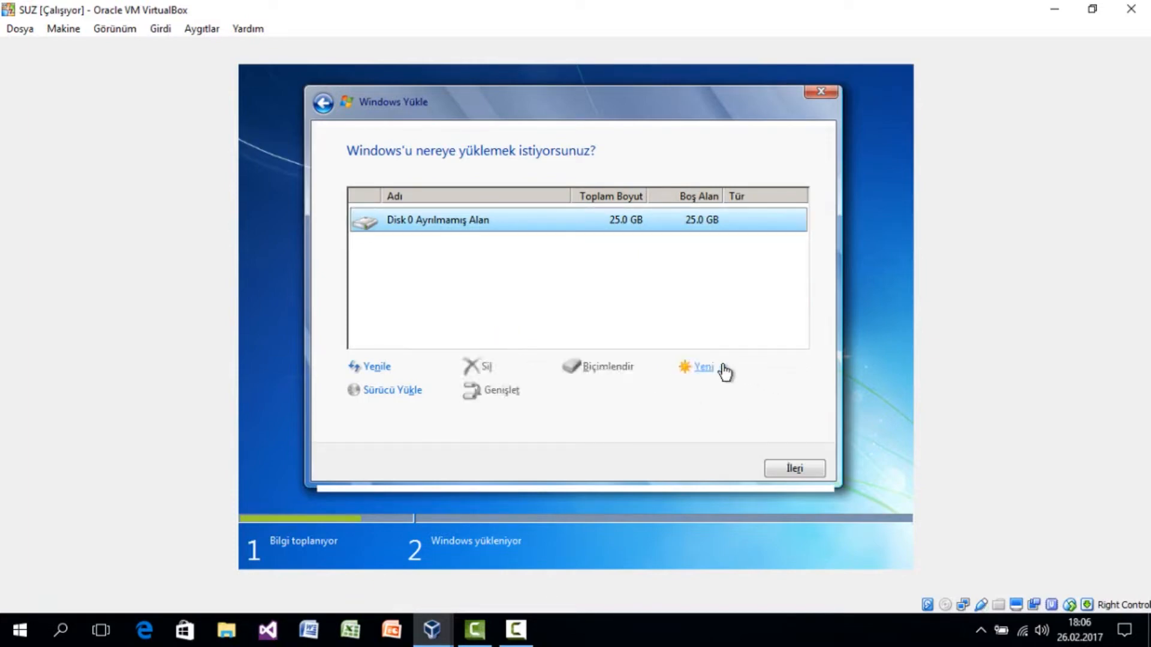
click(703, 370)
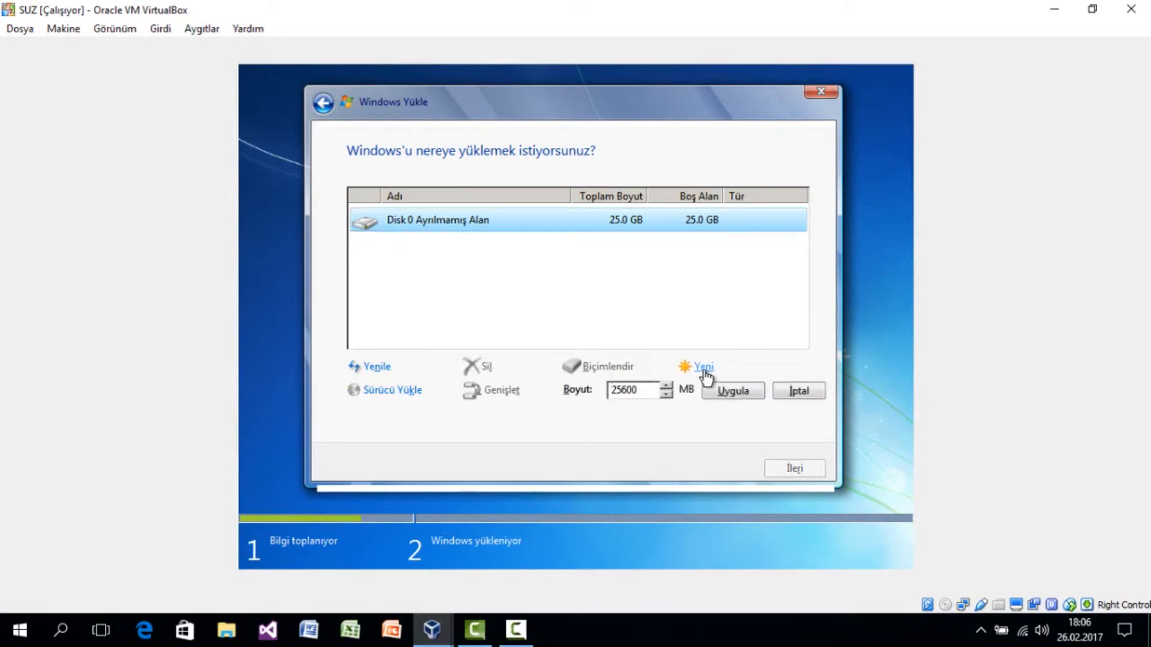
click(731, 393)
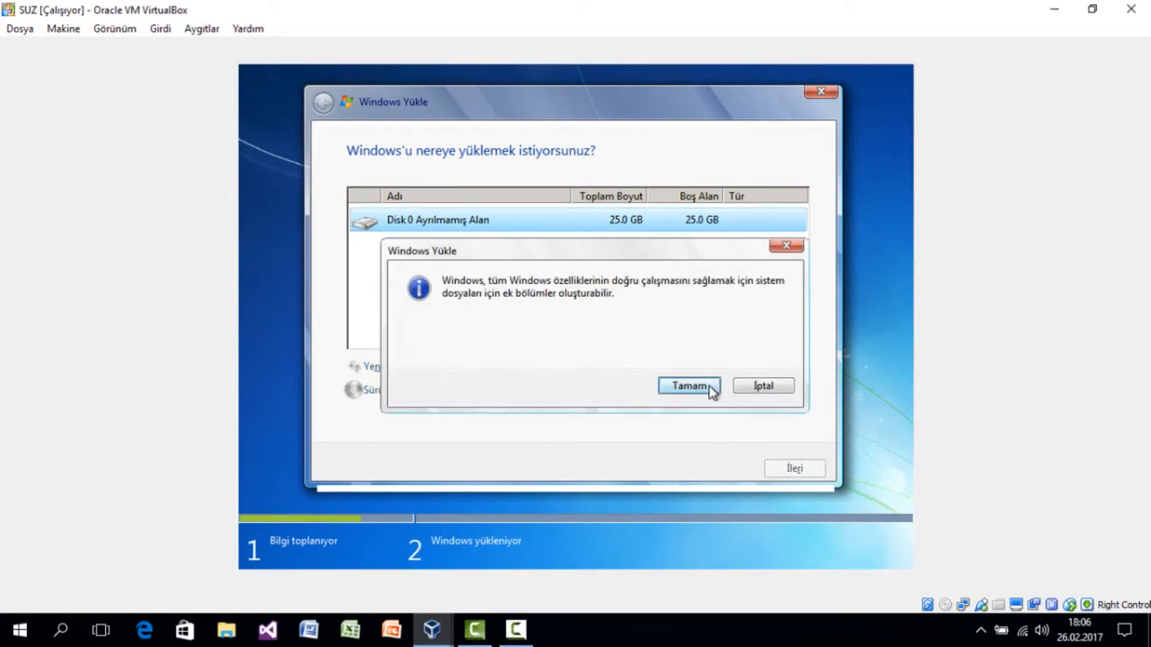
click(718, 394)
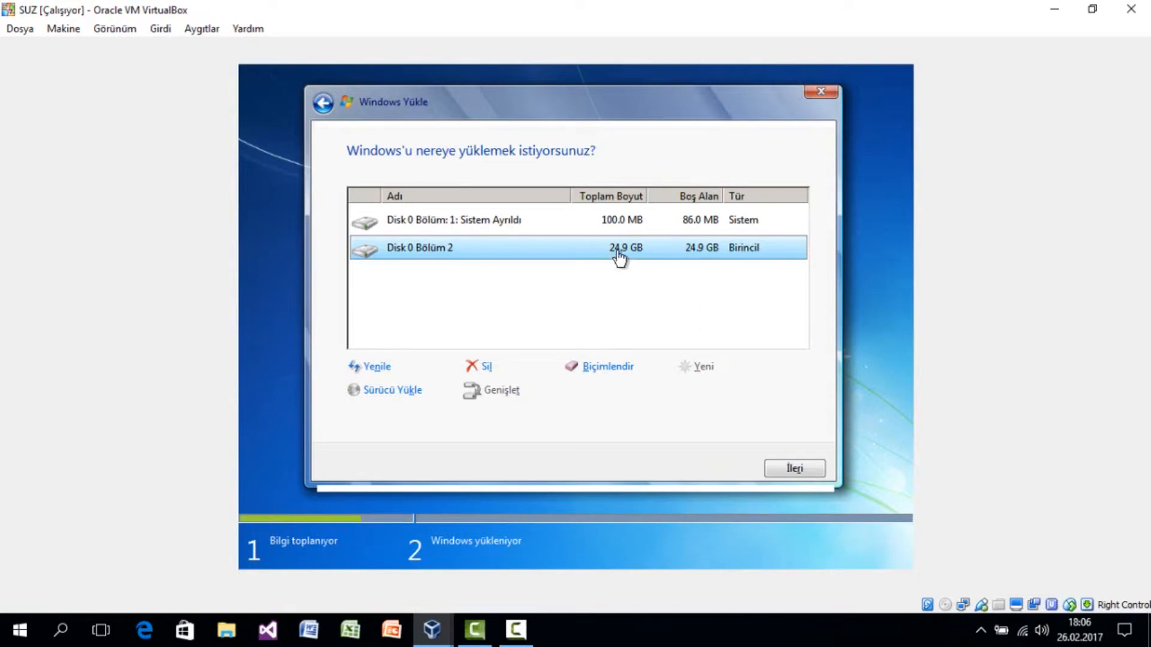
click(790, 468)
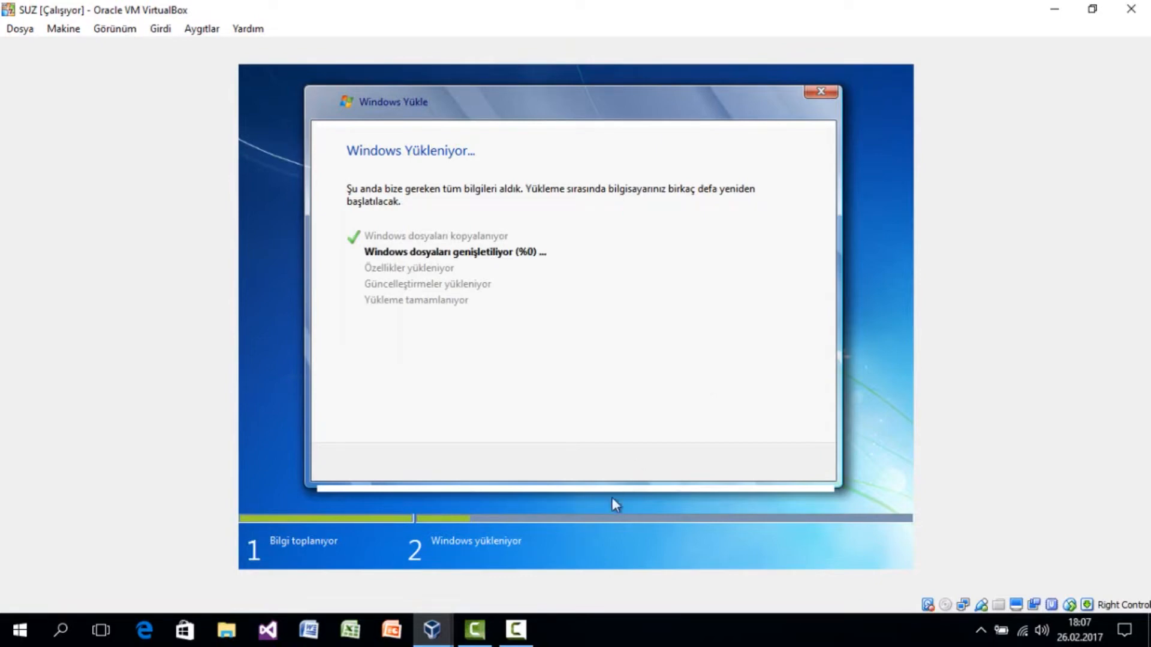
click(595, 622)
click(516, 630)
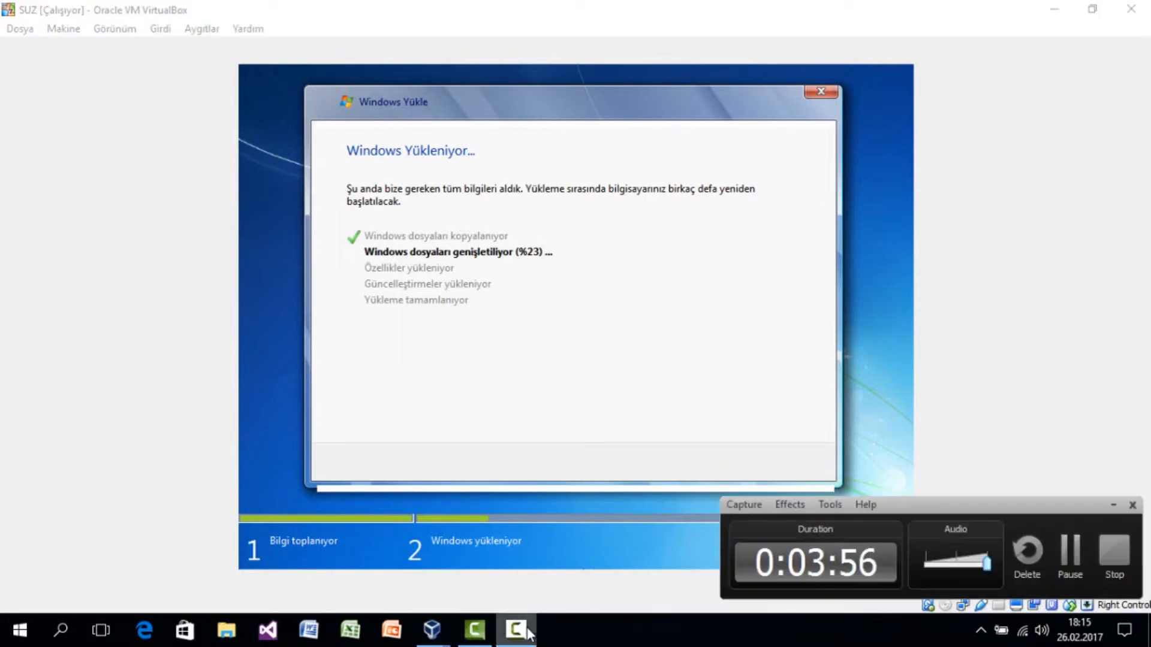
click(1070, 555)
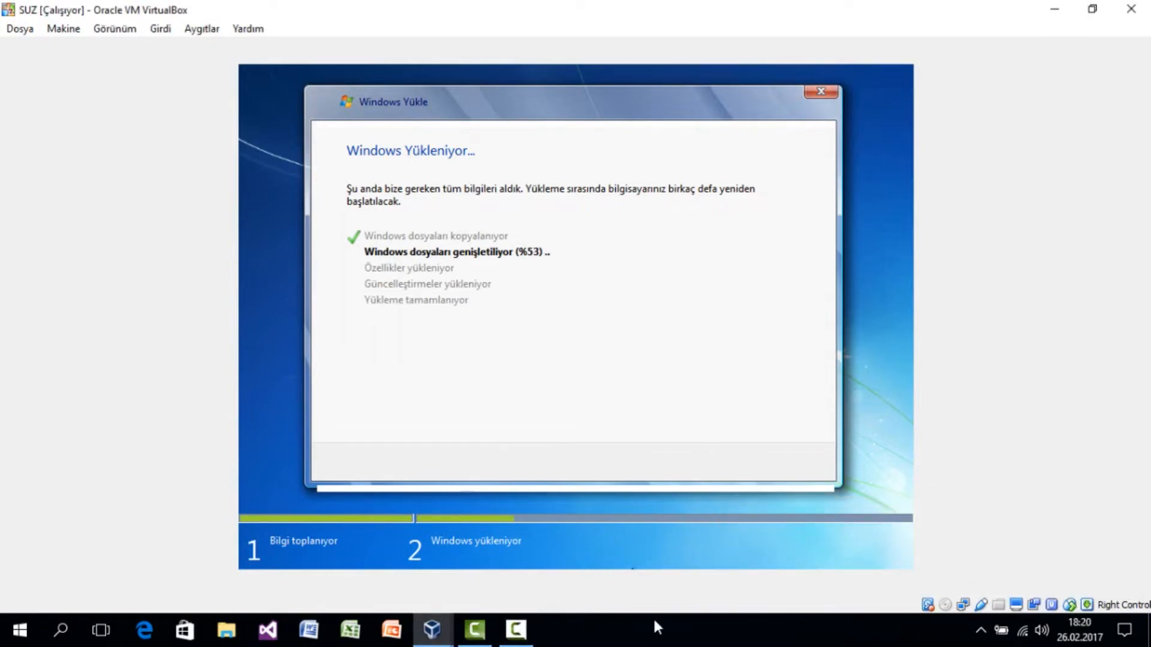
click(604, 639)
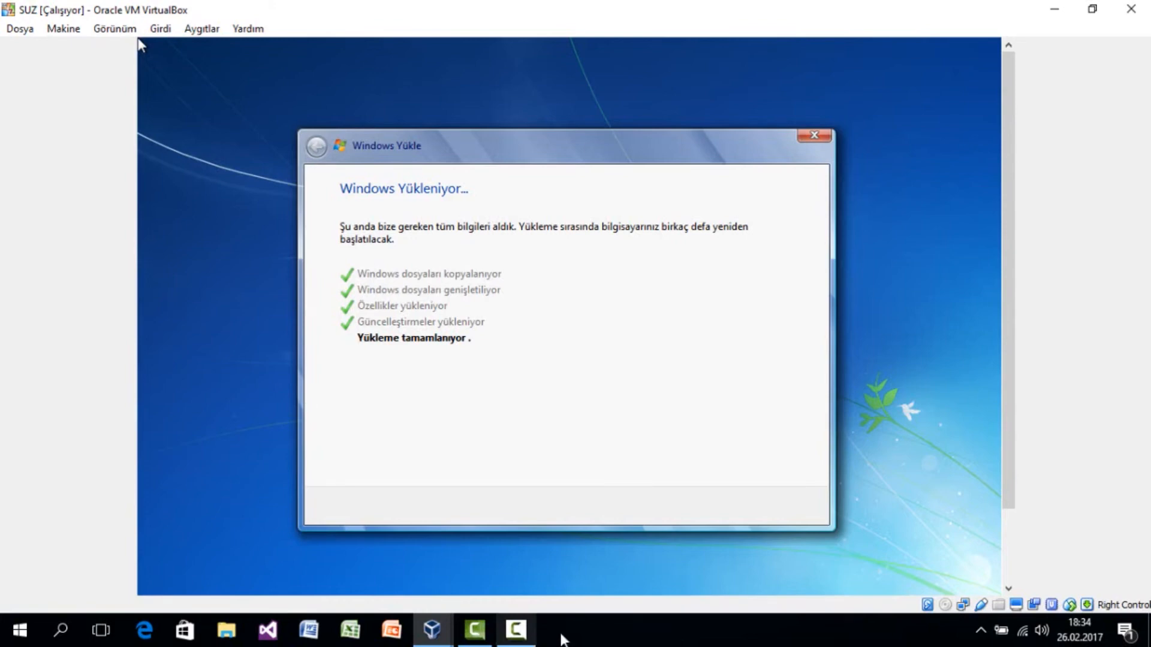
click(585, 629)
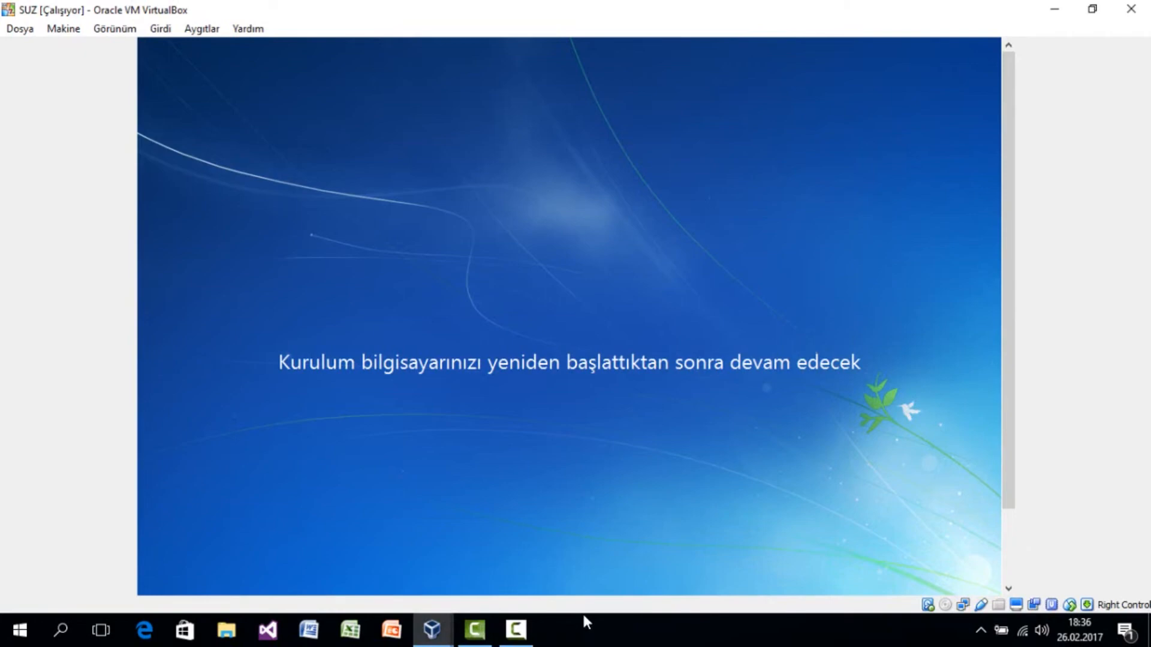
click(583, 617)
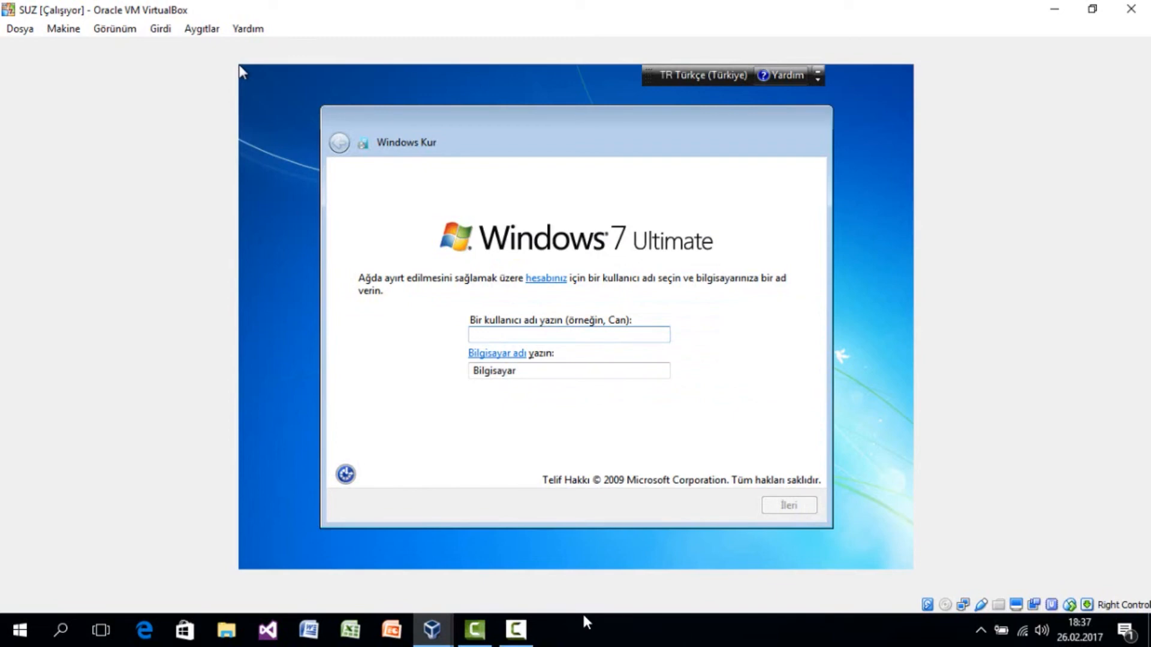
Set the account's user name to SUZ with the suggested computer name, and skip the password and product key.
text(S)
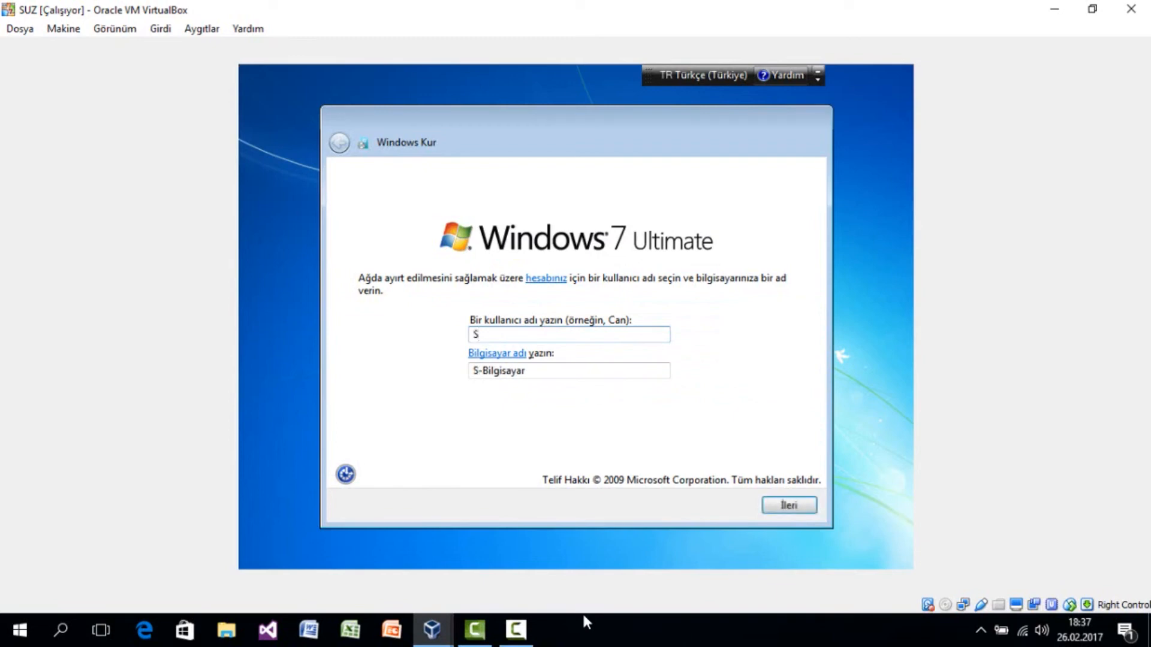
text(UZ)
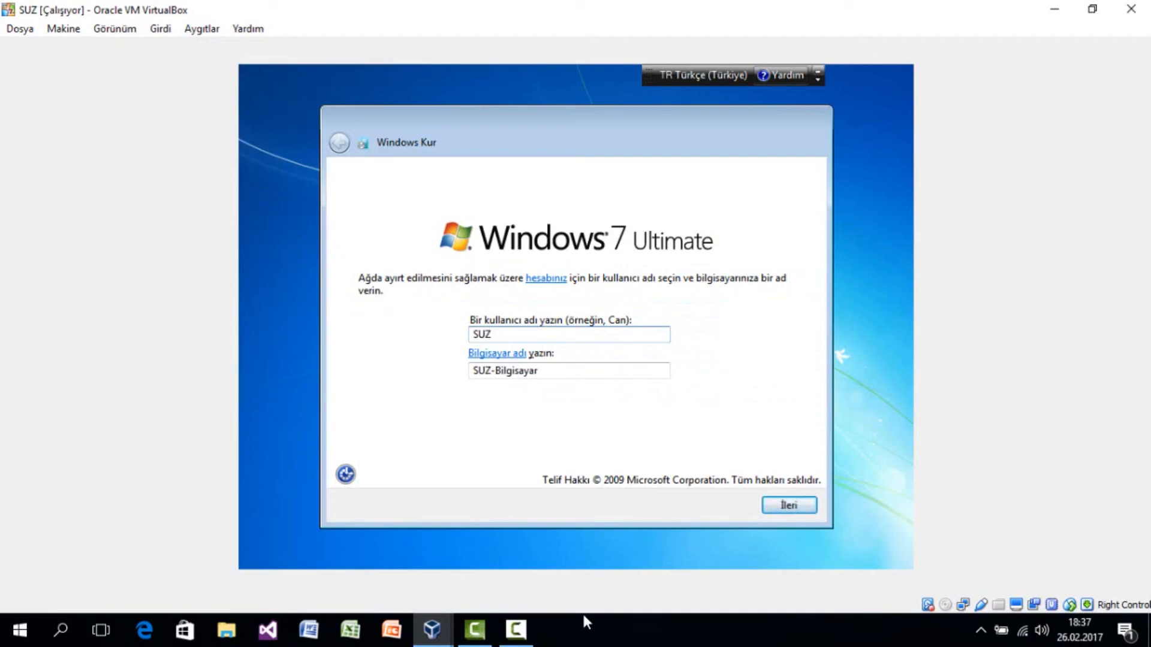
click(787, 505)
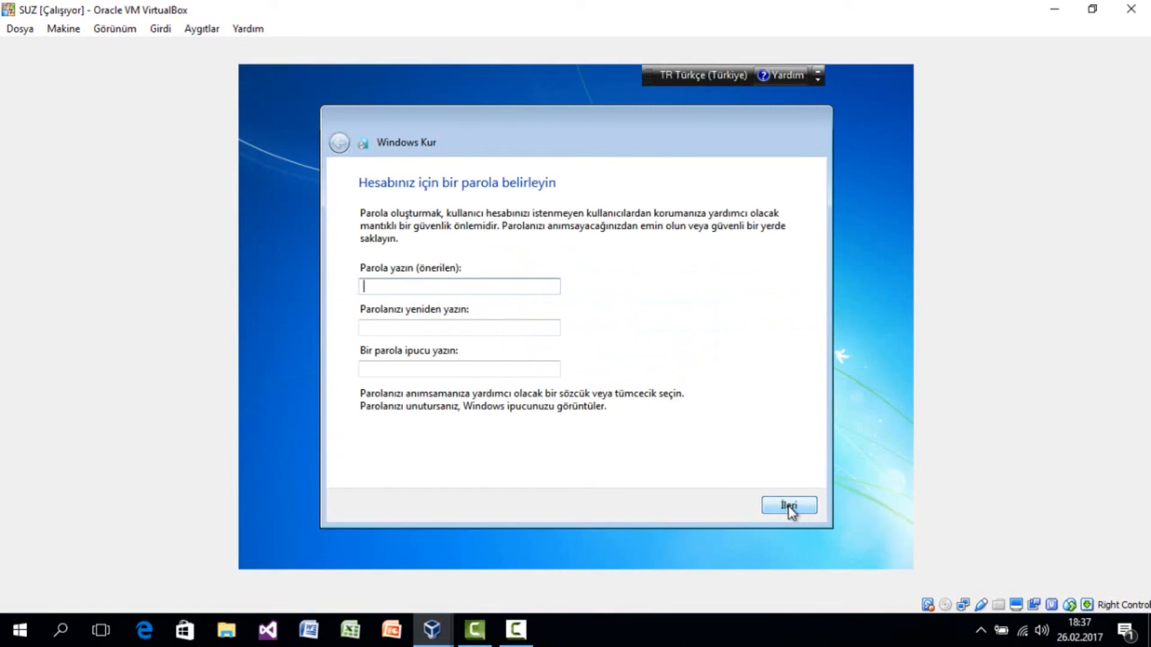
click(789, 507)
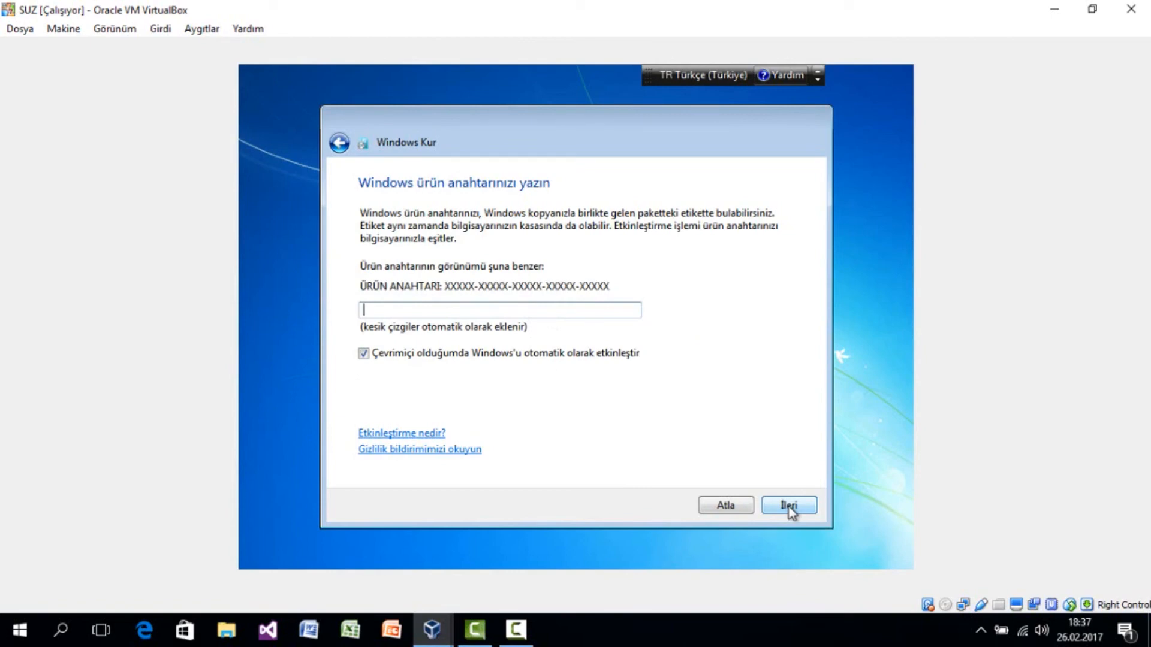
click(733, 505)
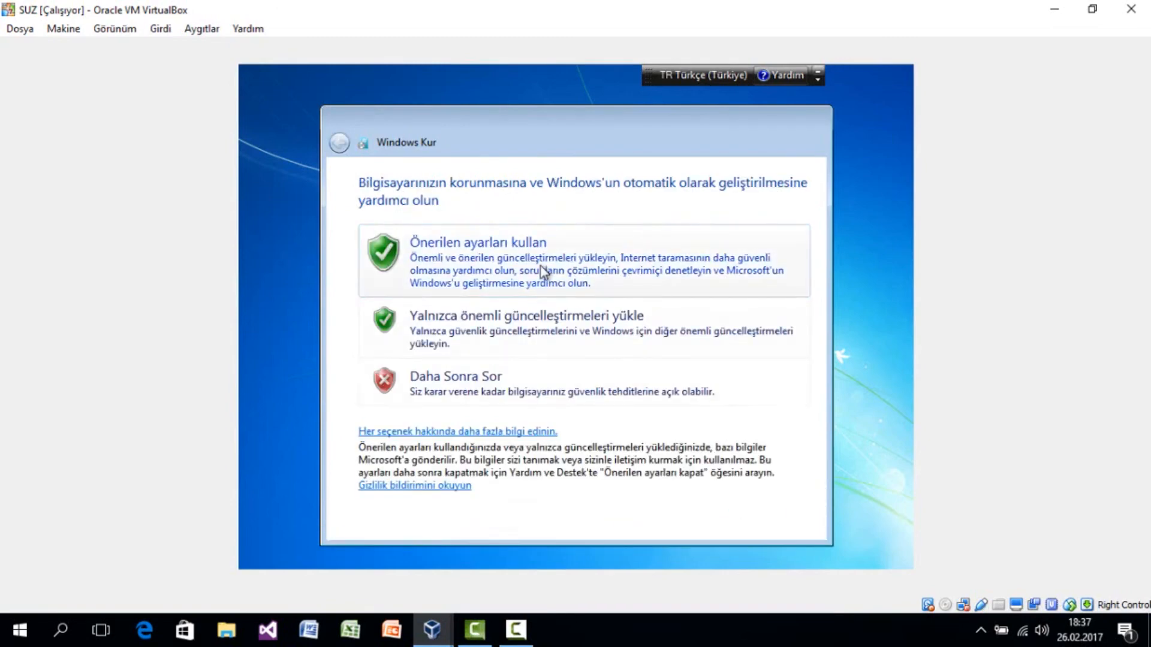
Use the recommended update settings, accept the time and date settings, and set the network location to public.
click(541, 266)
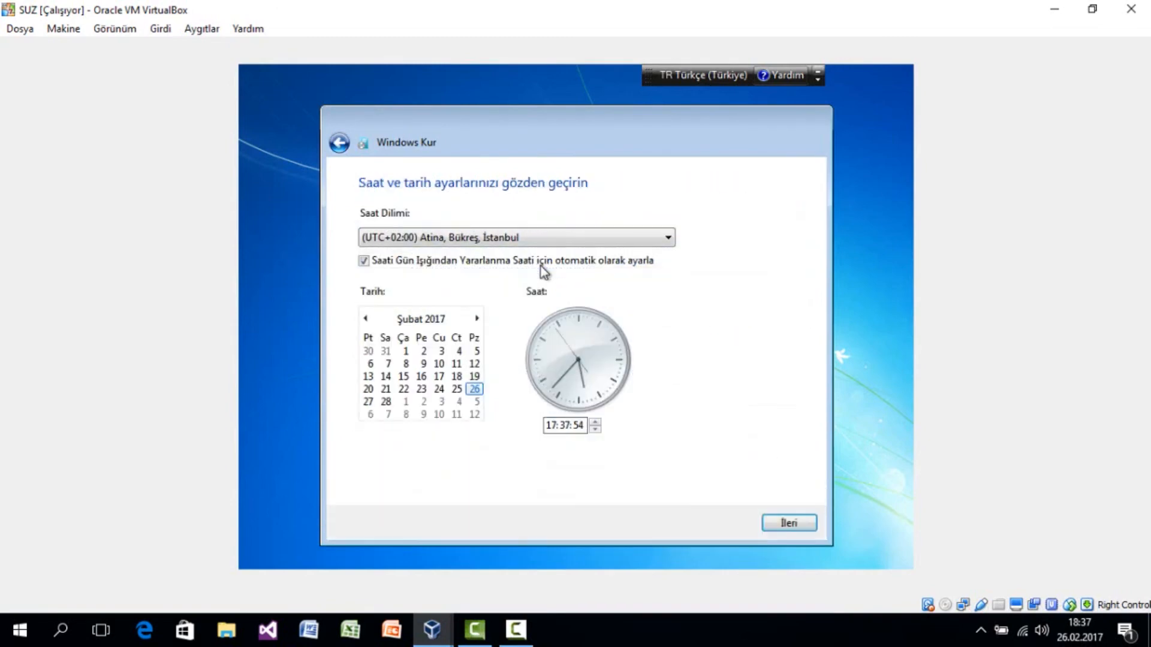
click(796, 524)
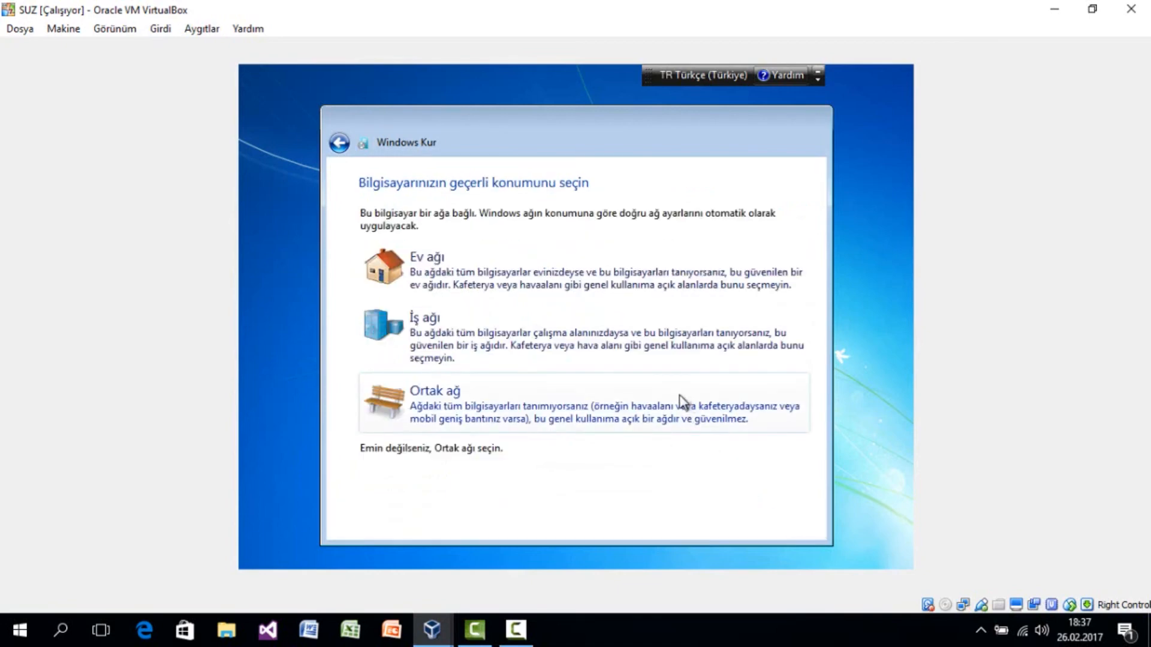
click(671, 408)
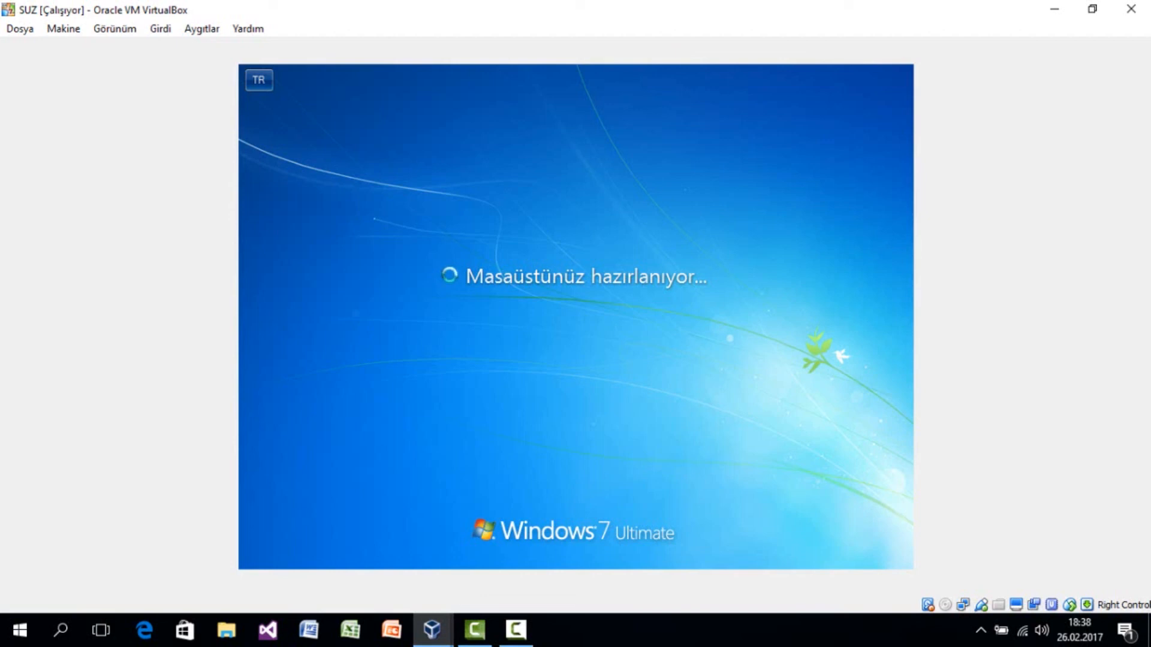
click(705, 630)
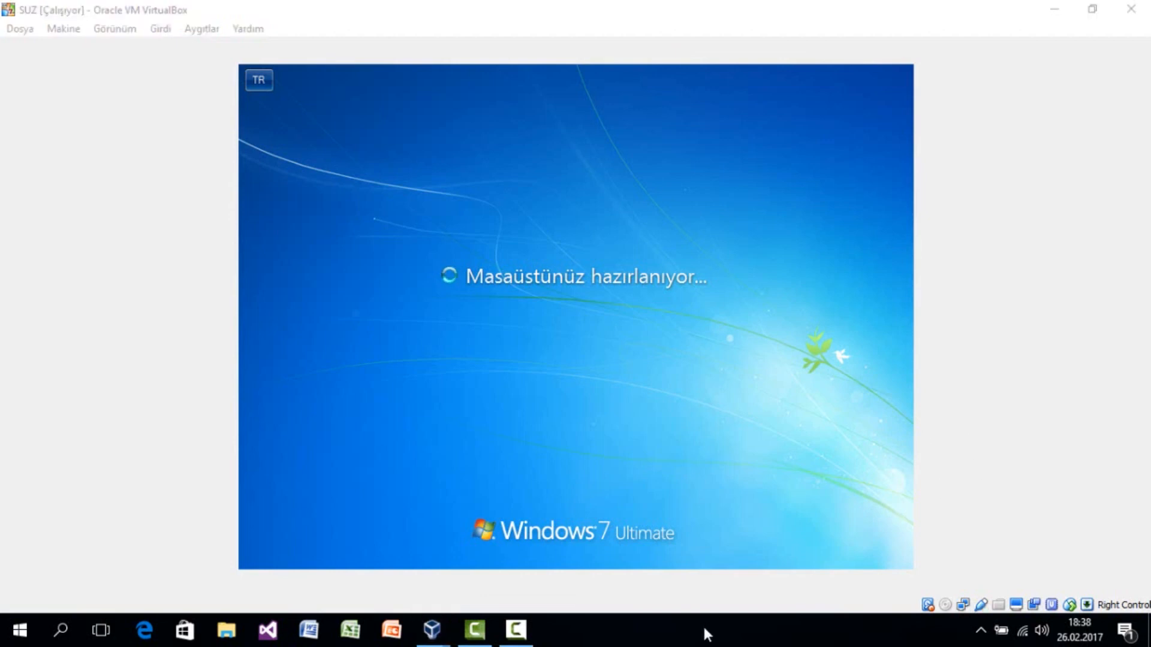